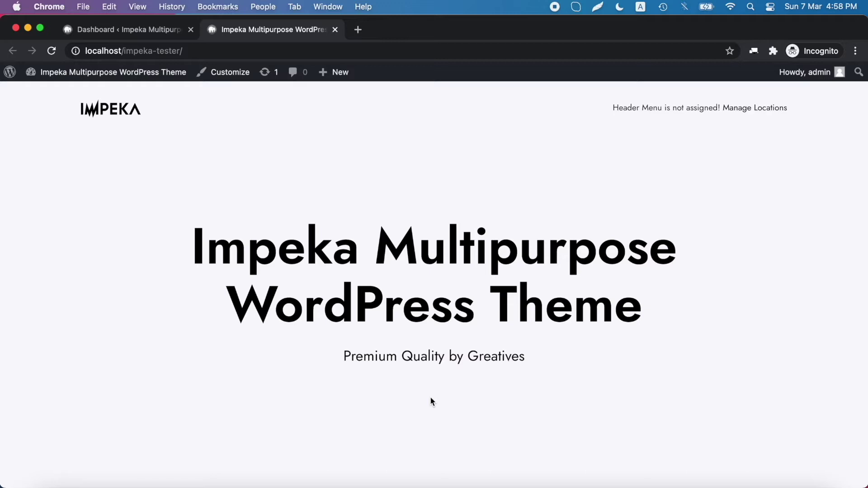
Step: Return to the admin dashboard and bring the Impeka Demos item into view in the sidebar
click(116, 30)
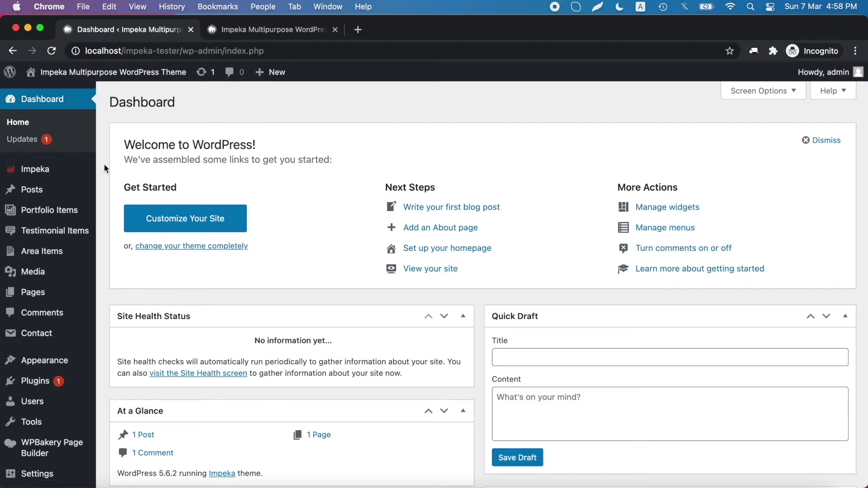
mouse_move(67, 171)
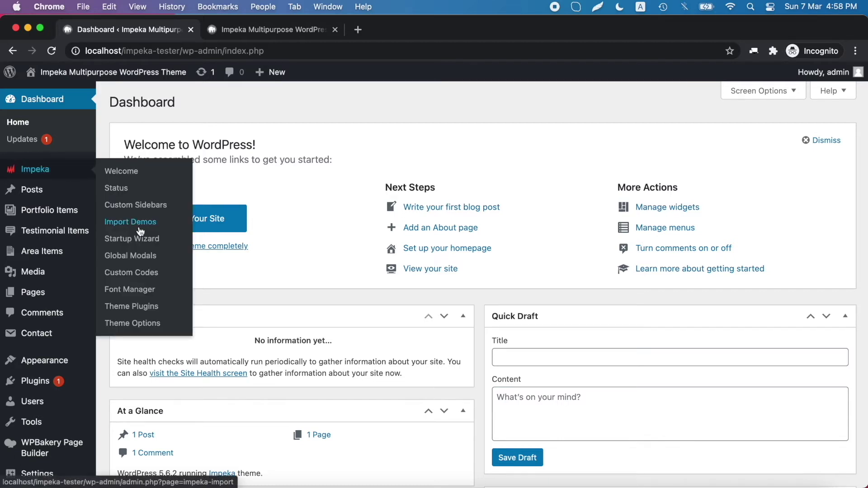
scroll(105, 348, down, 6)
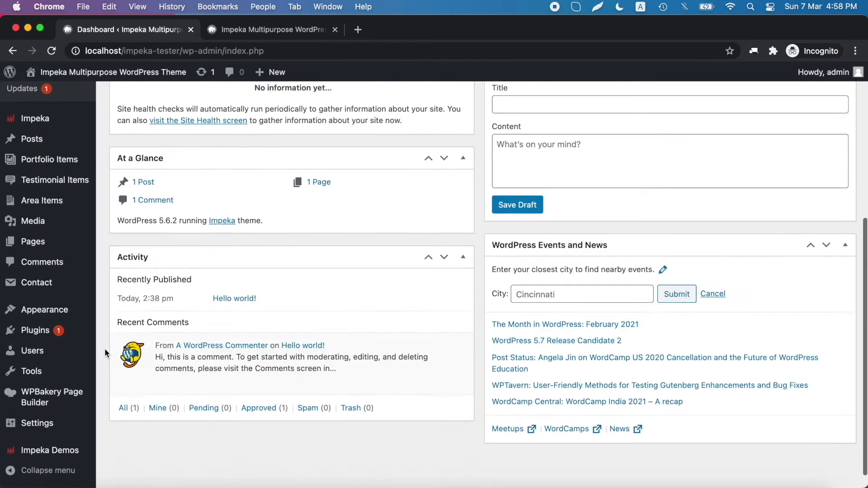
Step: Open Impeka Demos and review the notes down to the passing server settings (PHP 7.4.12, 256M memory)
click(69, 447)
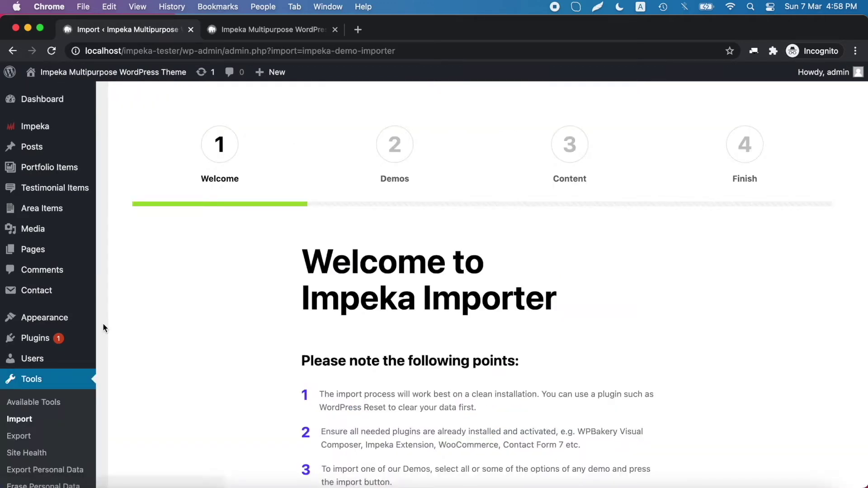
scroll(103, 323, down, 1)
scroll(102, 322, down, 2)
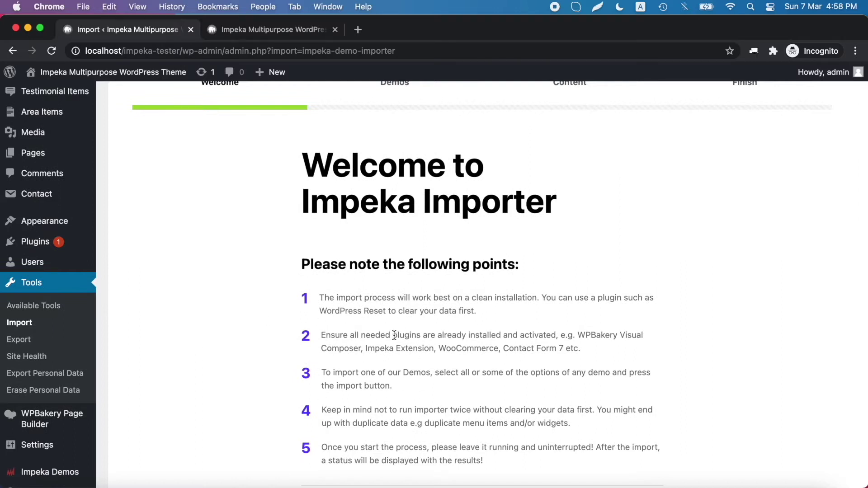
scroll(283, 365, down, 7)
scroll(283, 366, down, 8)
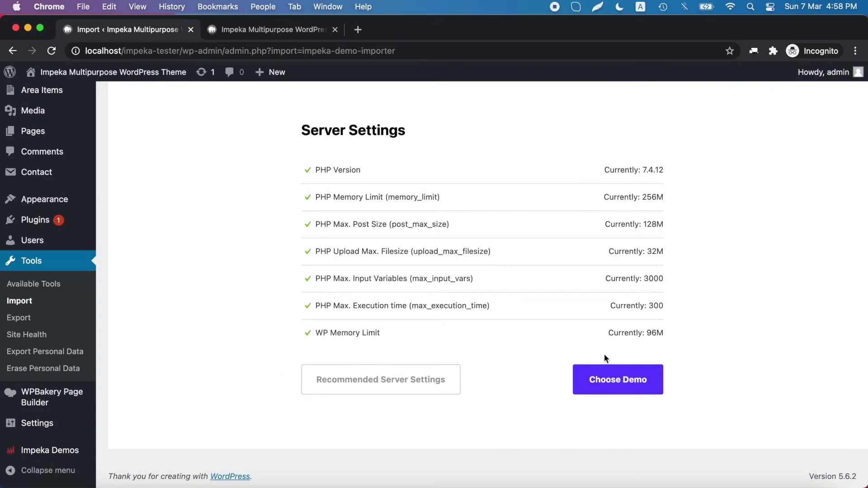
Step: Go to Choose Demo and browse the demo list to find the Impeka Restaurant card
click(614, 391)
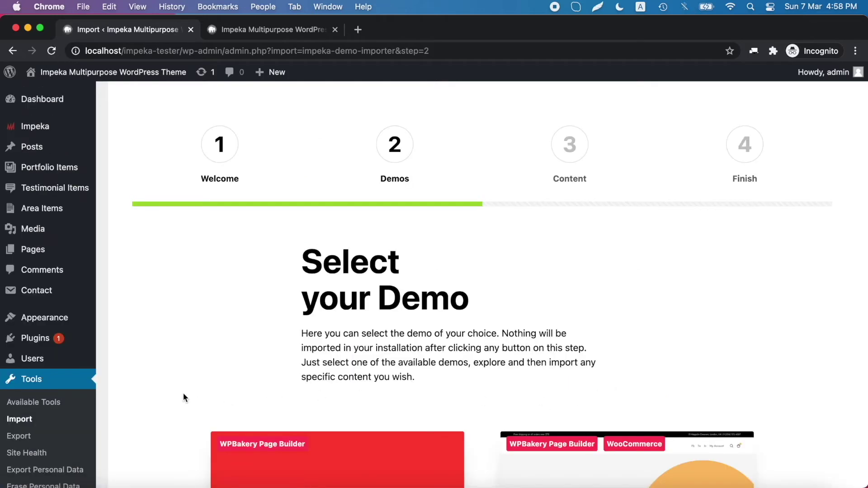
scroll(168, 387, down, 5)
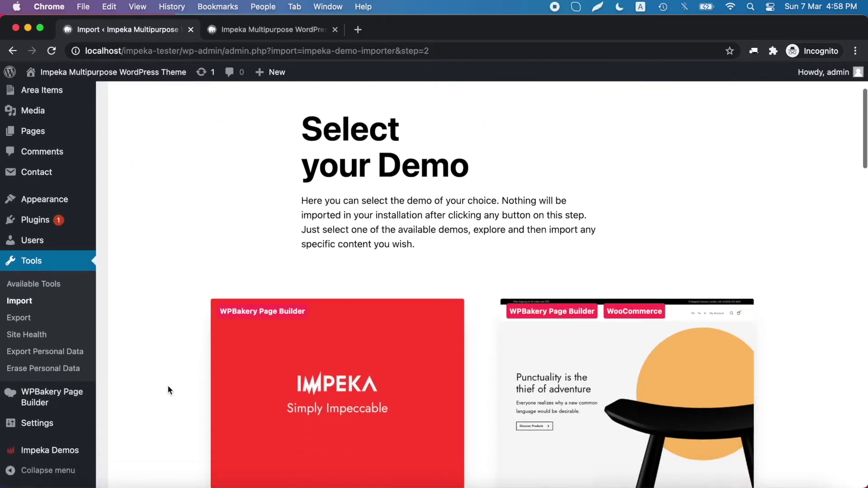
scroll(168, 387, down, 5)
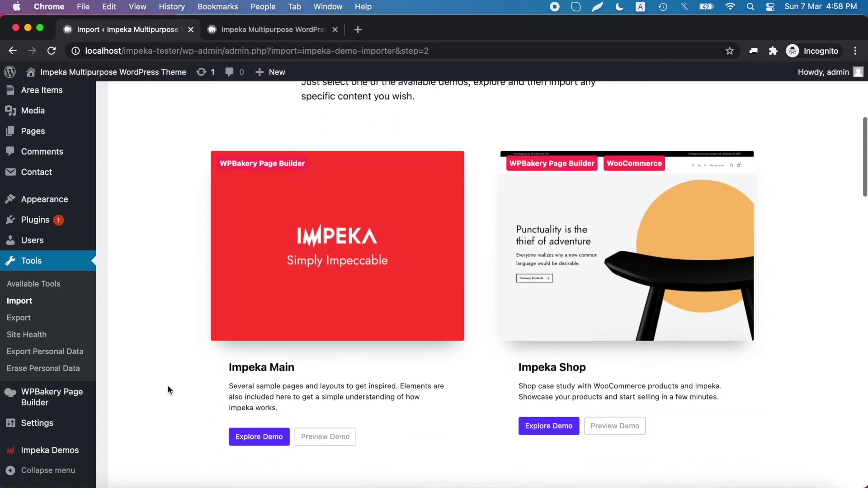
scroll(167, 387, down, 8)
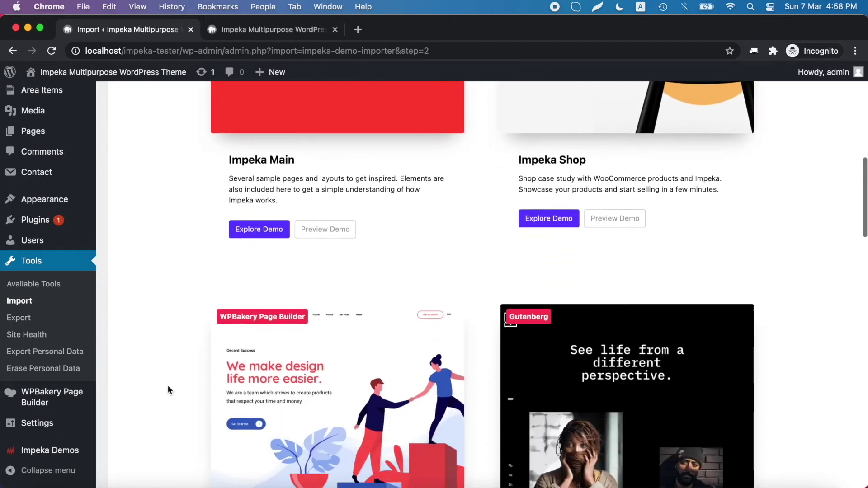
scroll(167, 390, down, 13)
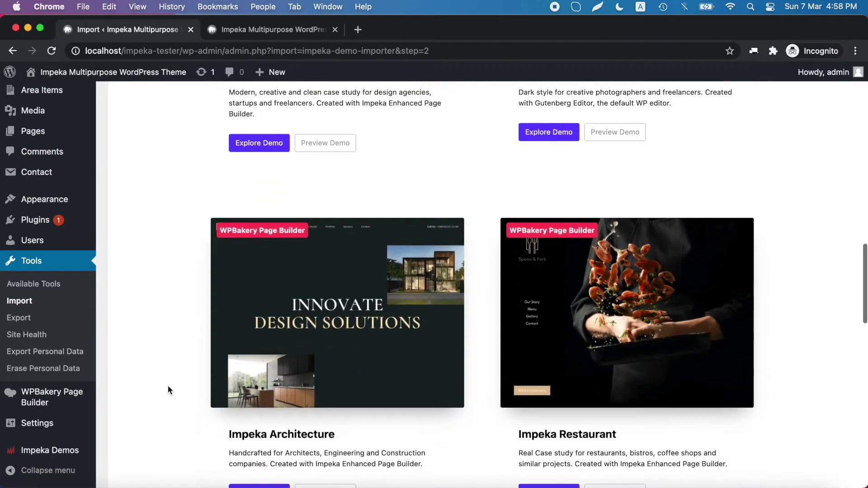
scroll(168, 387, down, 16)
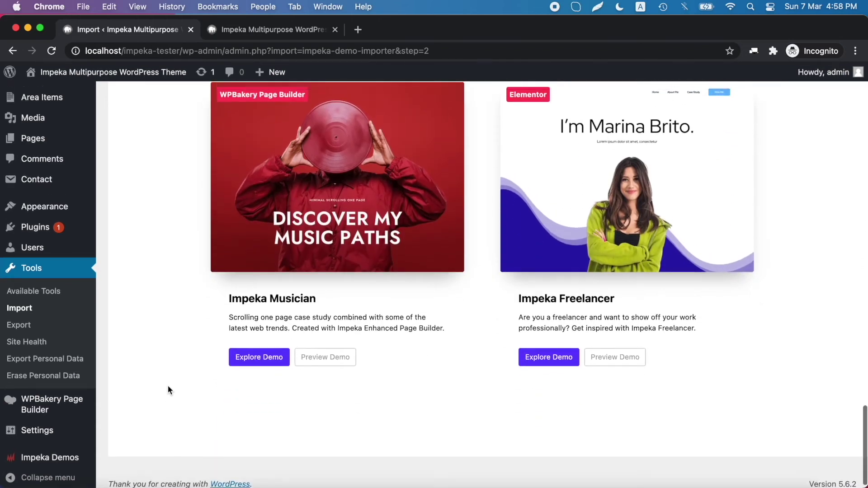
scroll(168, 390, up, 5)
scroll(167, 389, up, 7)
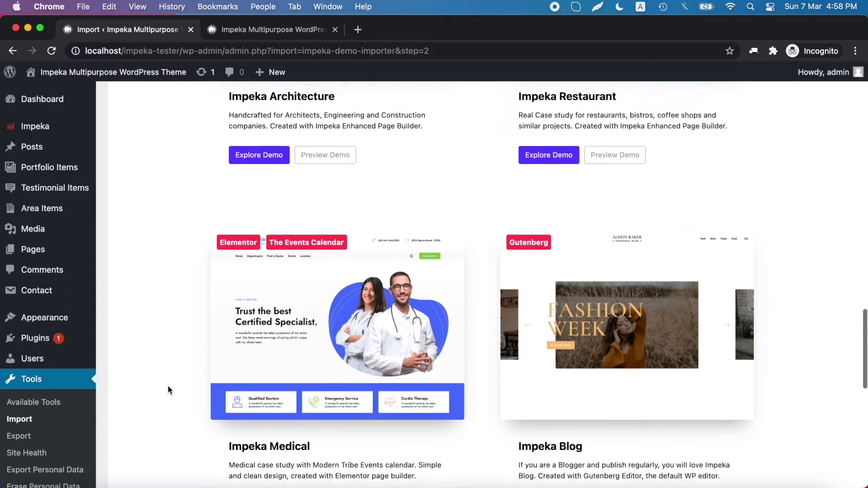
scroll(168, 390, up, 6)
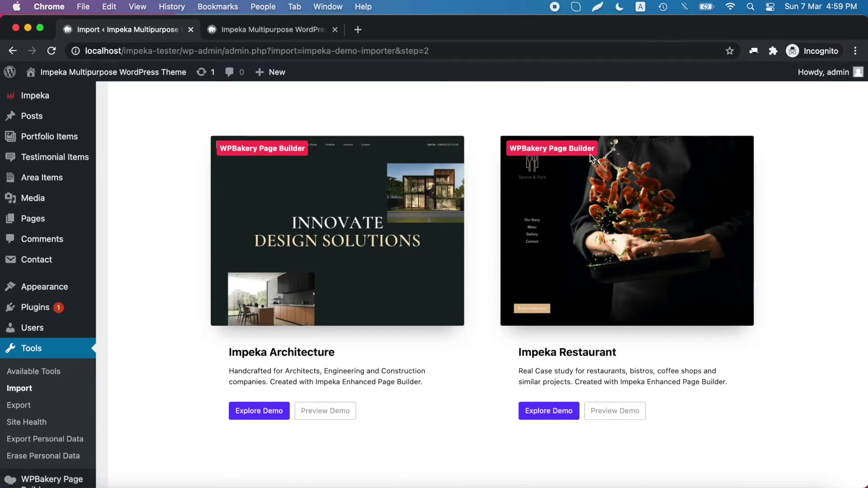
Step: Explore the Impeka Restaurant demo and scroll to its Import Full Demo options
click(549, 418)
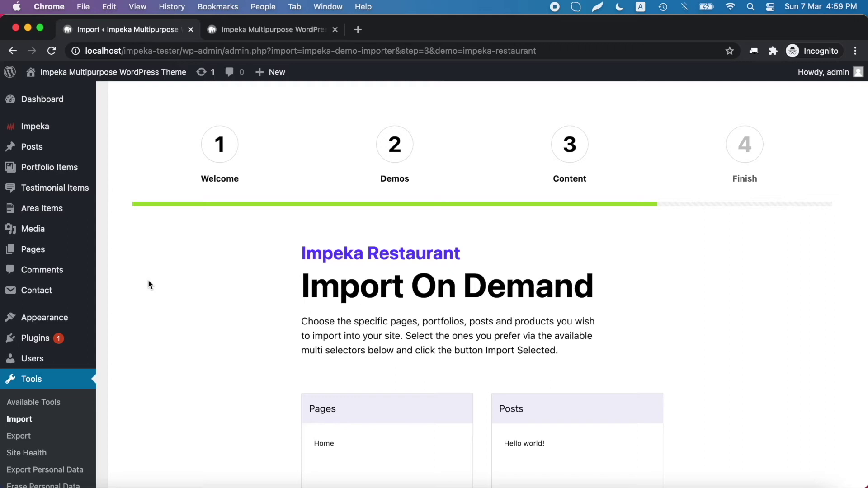
scroll(149, 280, down, 15)
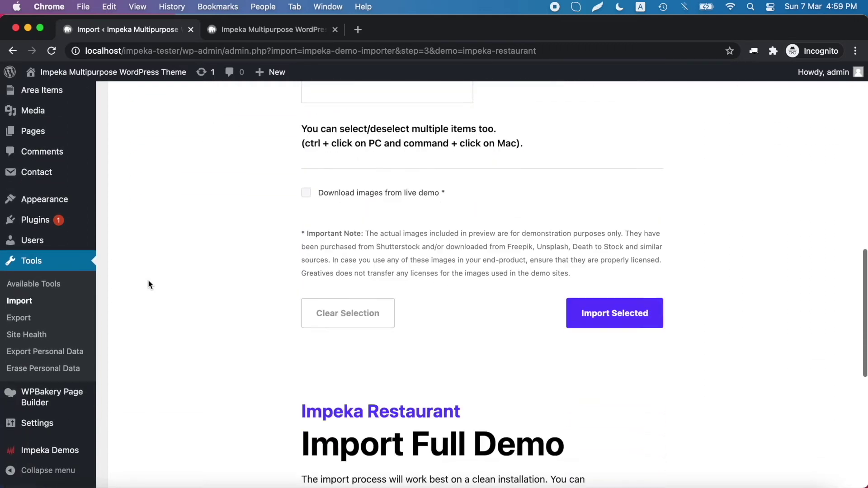
scroll(148, 279, down, 6)
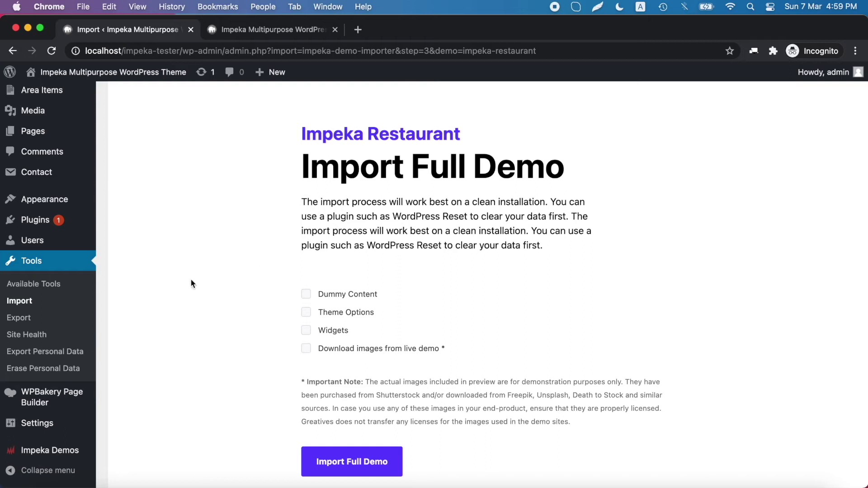
Step: Import the full Restaurant demo with Dummy Content, Theme Options, Widgets and live-demo images
click(306, 294)
click(306, 312)
click(305, 335)
click(306, 350)
click(357, 472)
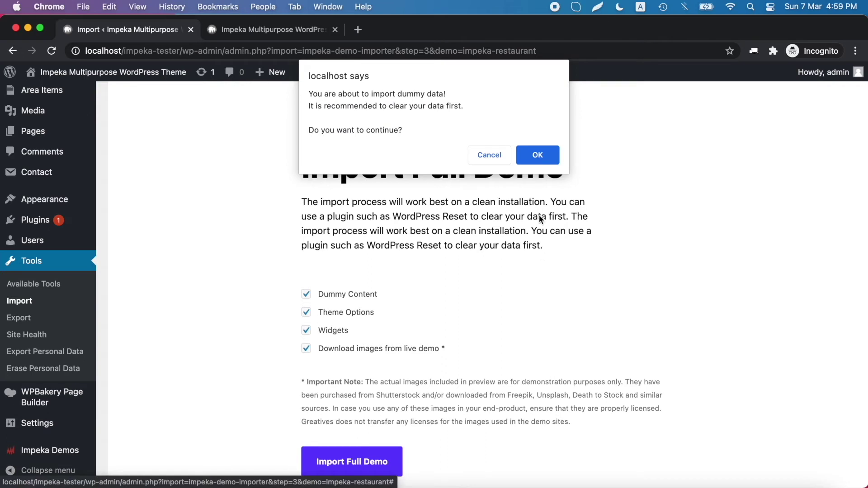
Step: Confirm the dummy data import and let the Restaurant demo finish installing
click(539, 158)
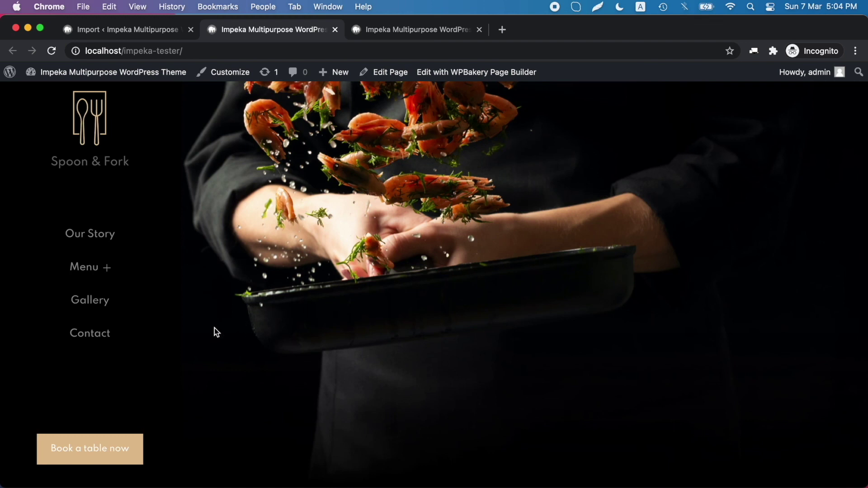
scroll(214, 332, down, 5)
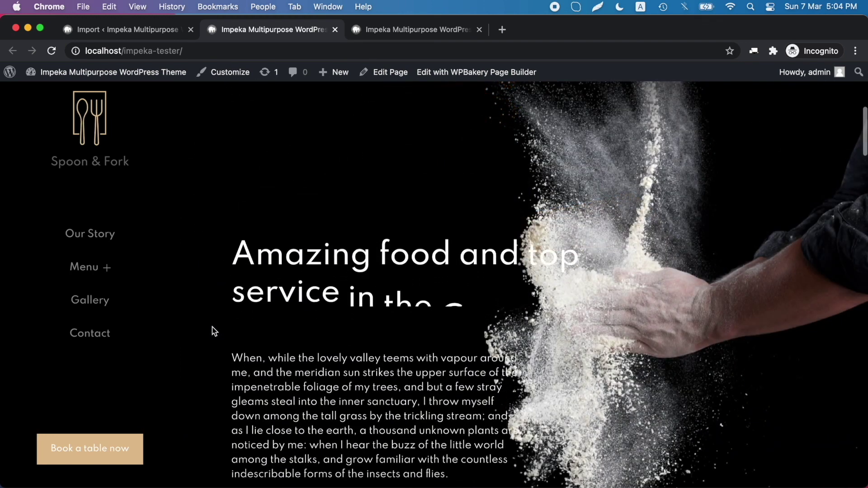
scroll(214, 332, down, 10)
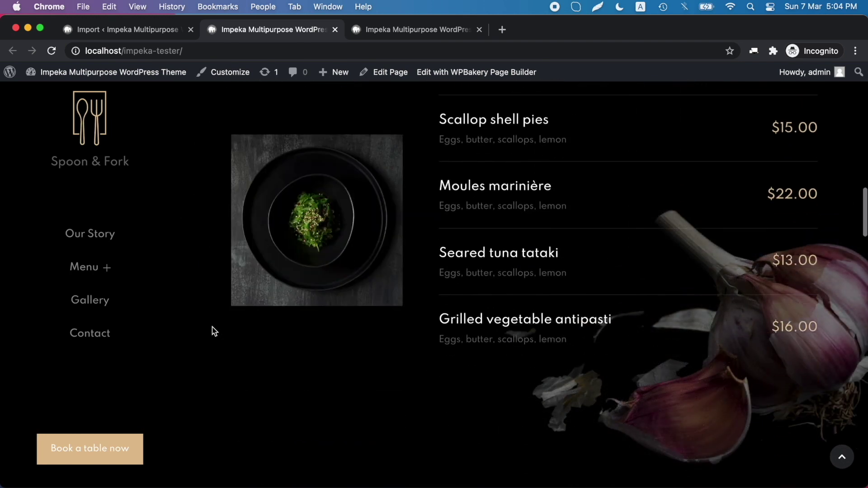
scroll(215, 331, down, 15)
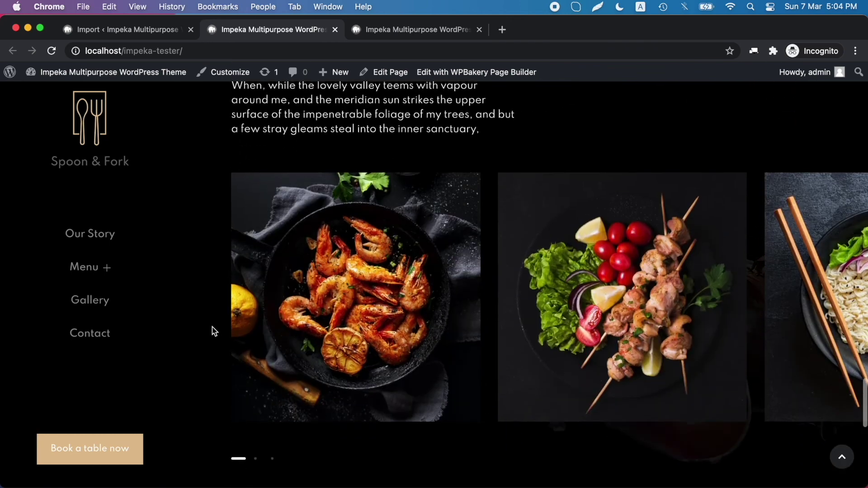
scroll(215, 331, up, 5)
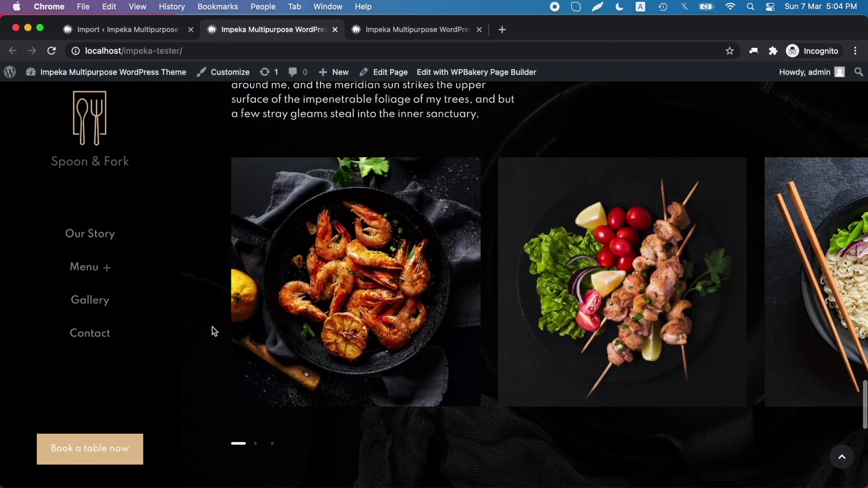
scroll(215, 332, up, 8)
scroll(214, 331, up, 10)
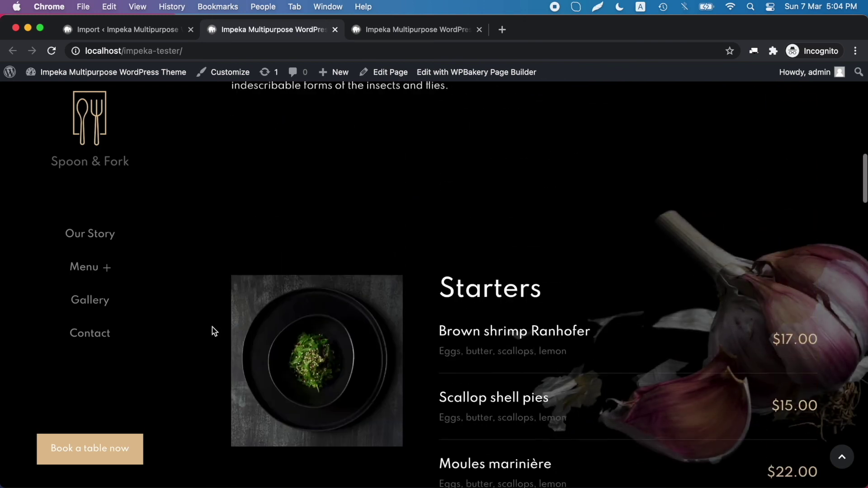